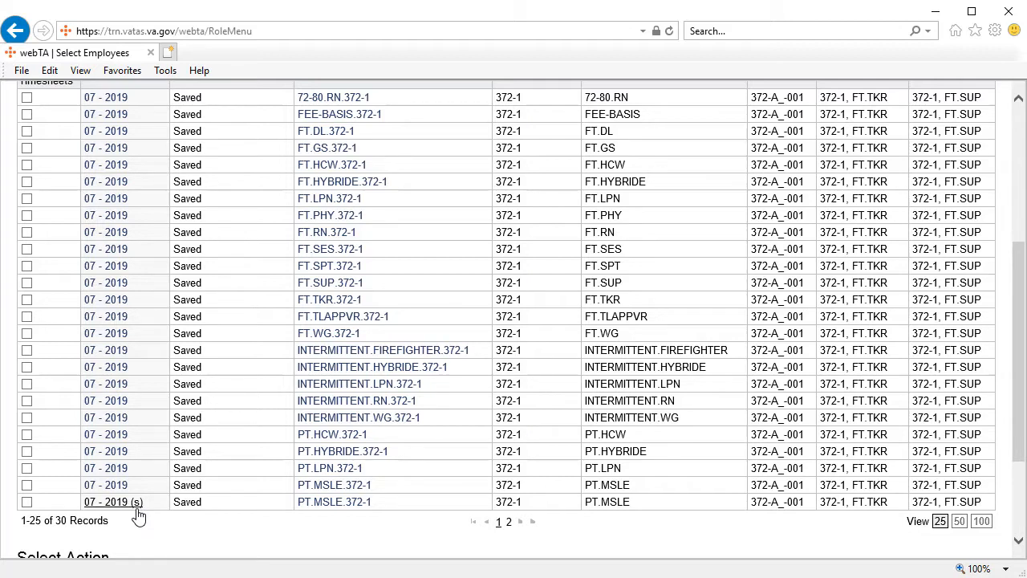
Open the PT.MSLE employee's regular 07 - 2019 timesheet and apply the scheduled tour to Tuesday 04/02.
click(103, 486)
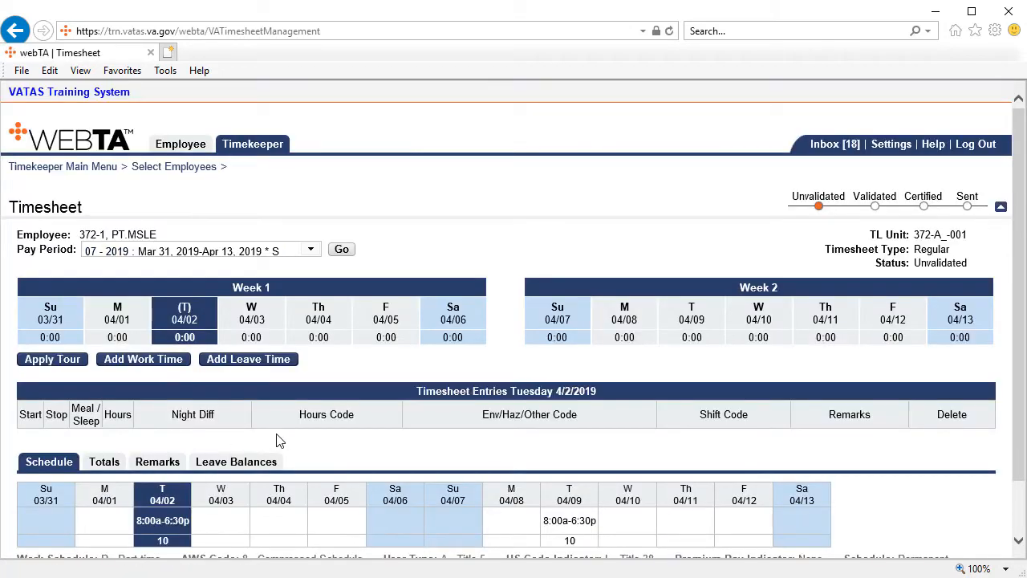
scroll(276, 441, down, 1)
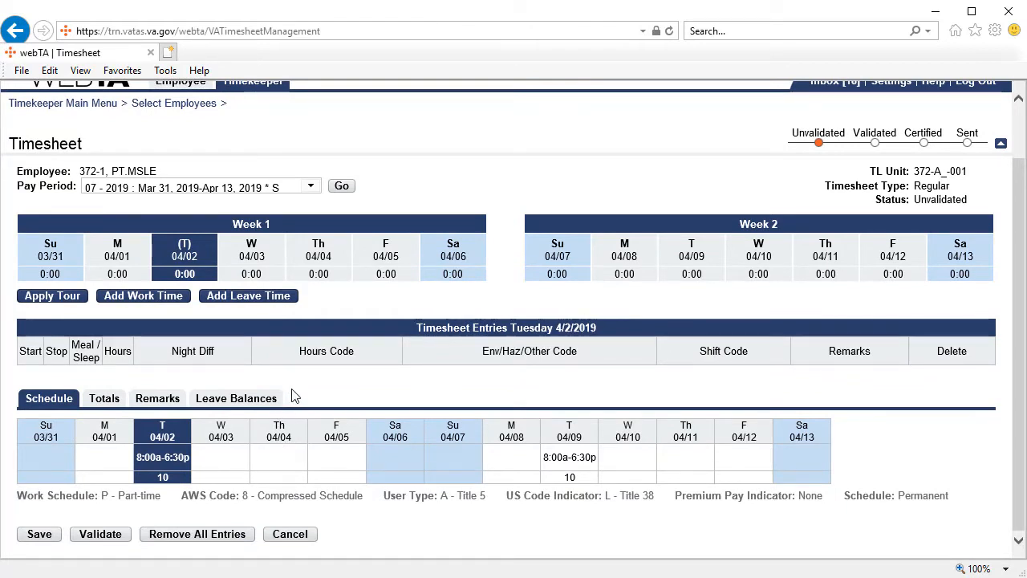
click(64, 297)
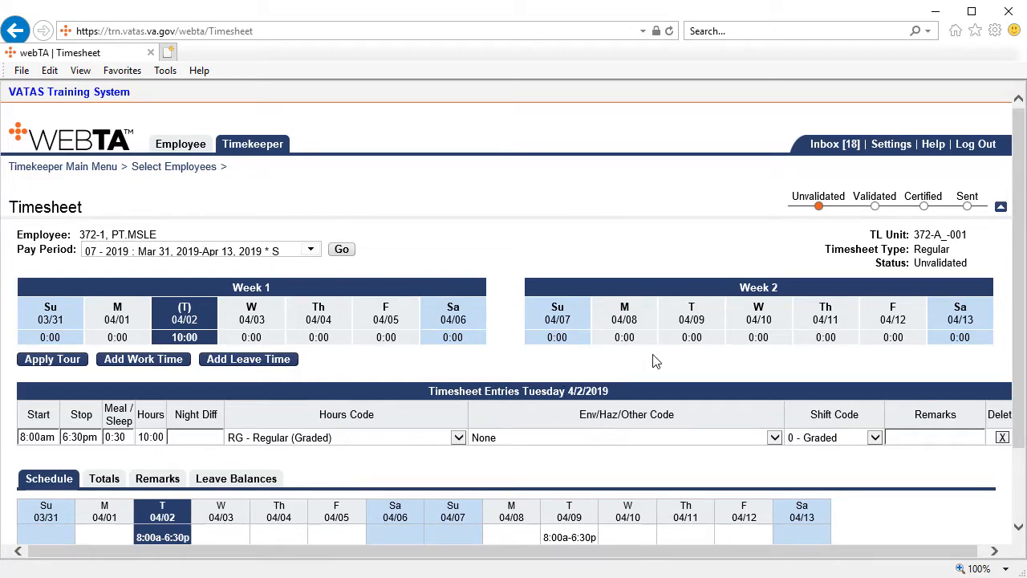
Apply the scheduled tour to Tuesday 04/09 in week 2 and validate the regular timesheet.
click(698, 333)
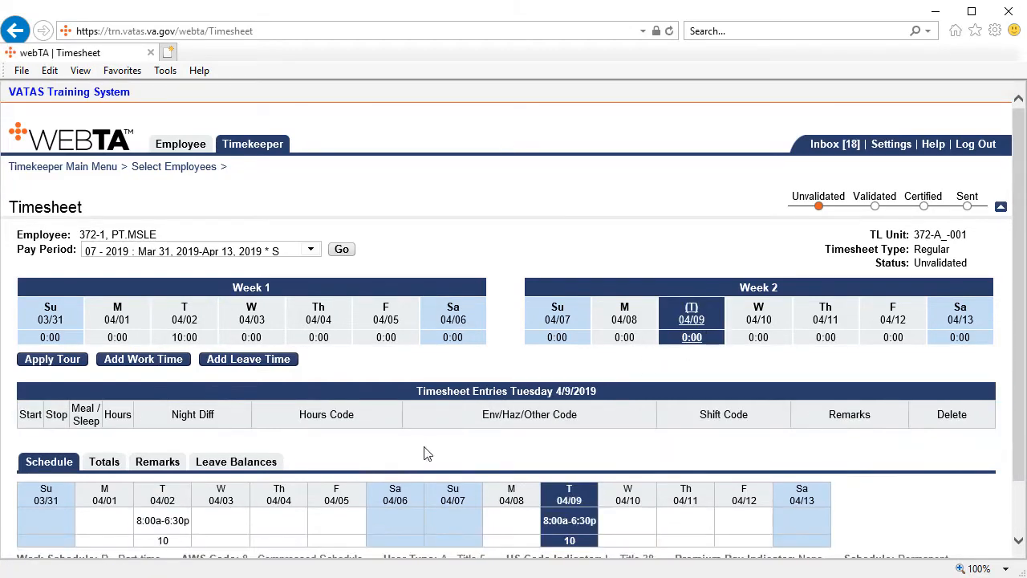
scroll(321, 470, down, 1)
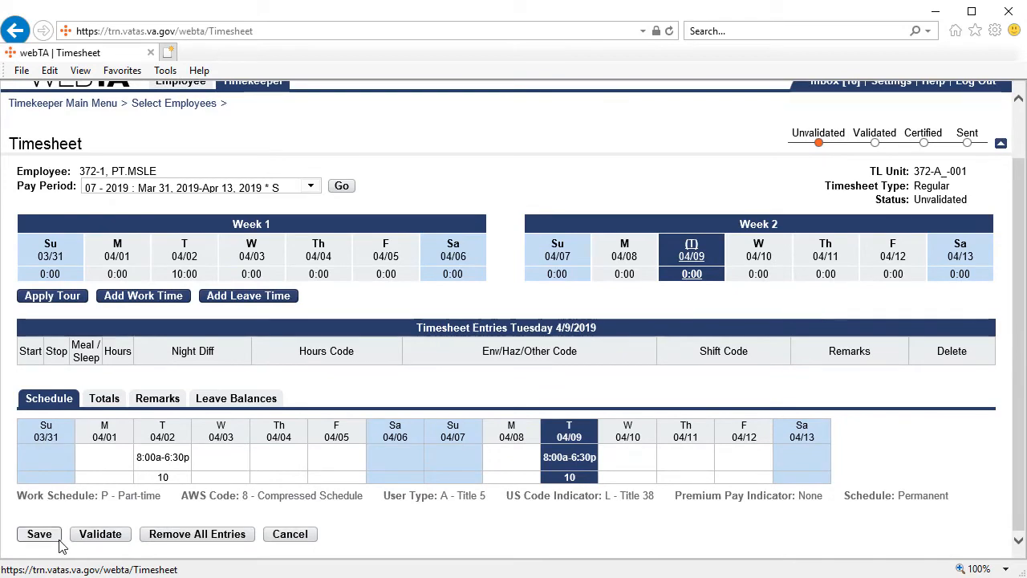
click(52, 296)
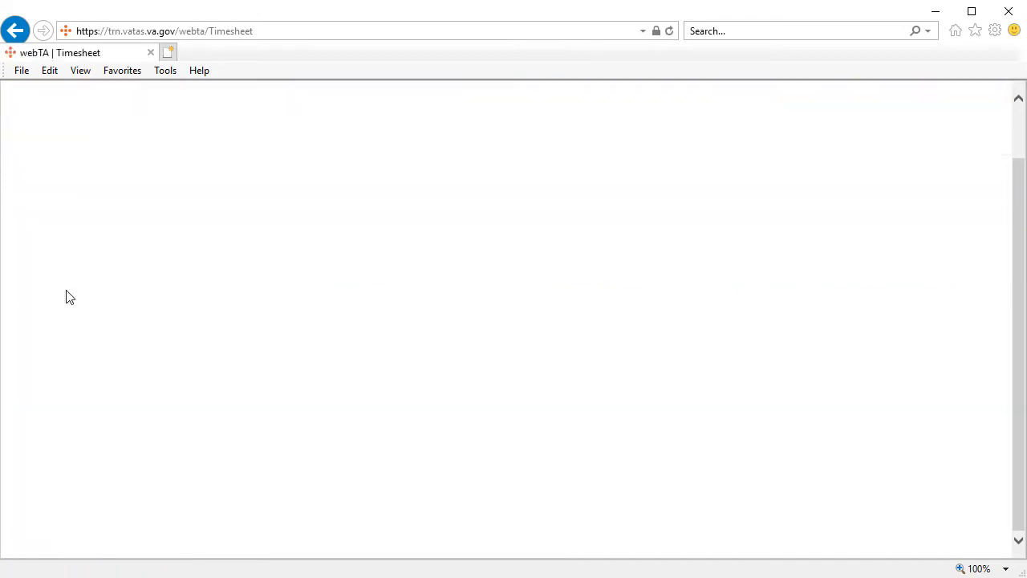
scroll(473, 205, down, 1)
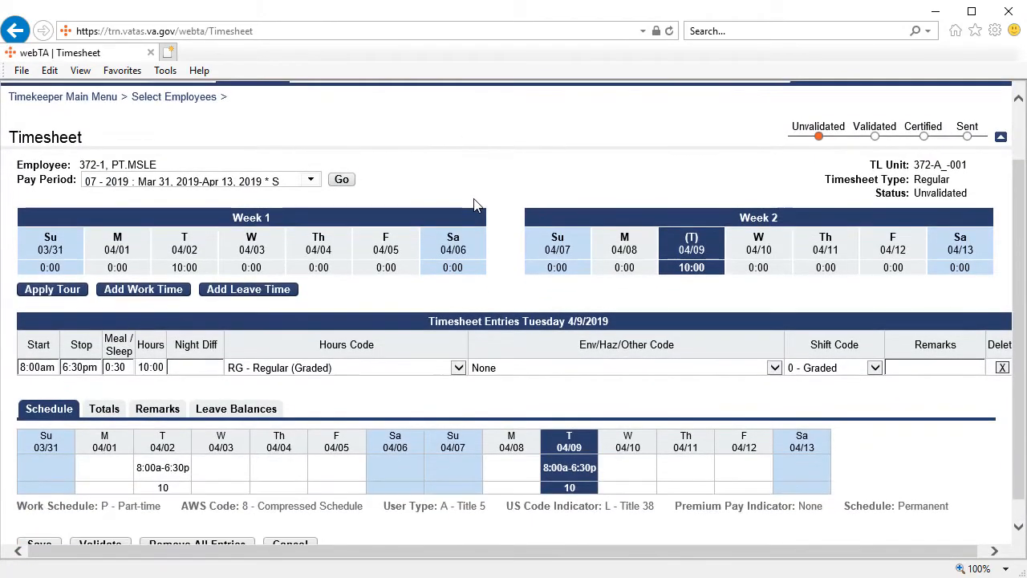
scroll(473, 205, down, 1)
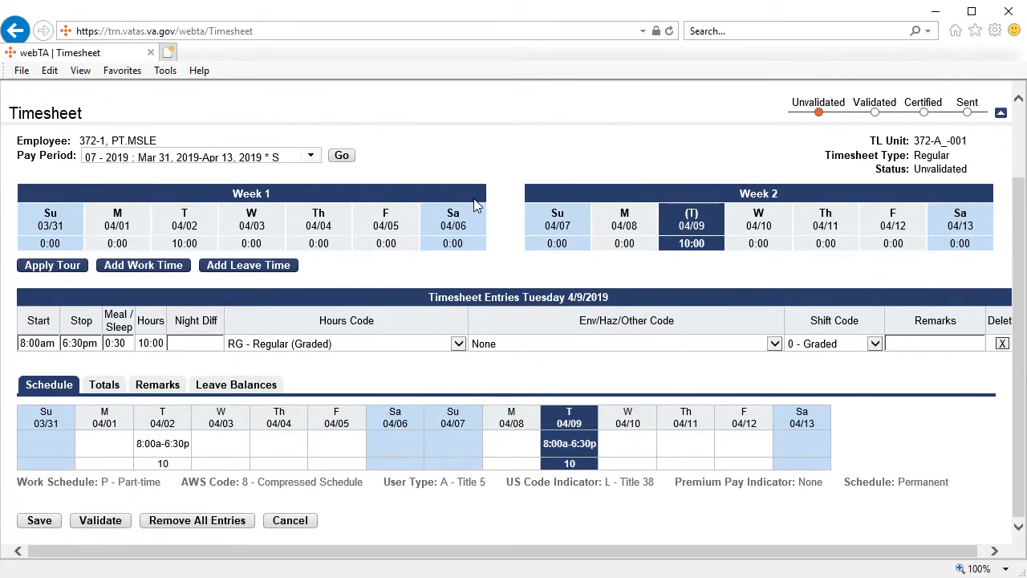
click(112, 525)
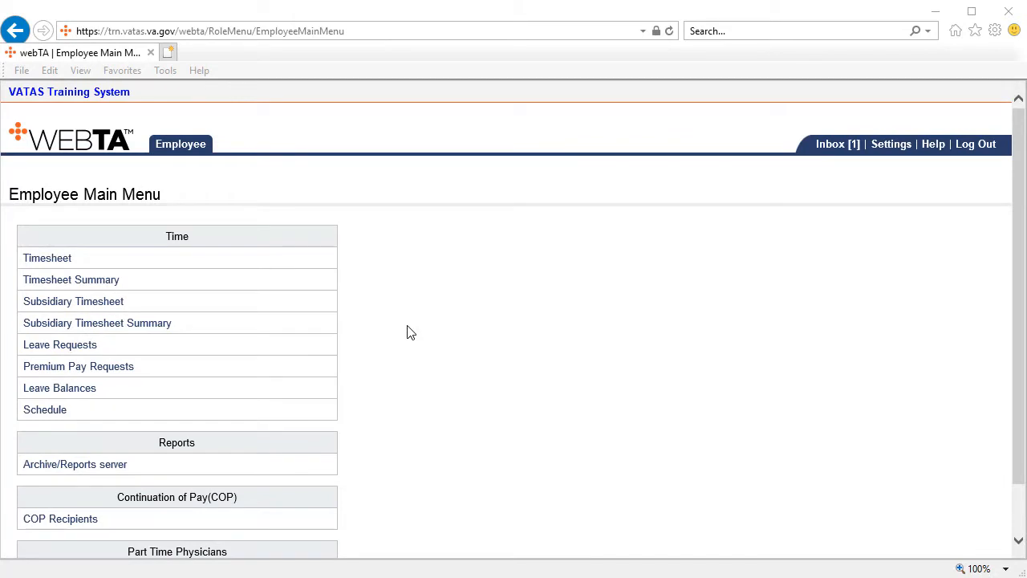
As the employee, review the regular timesheet for pay period 07 - 2019 and return to the main menu.
click(61, 261)
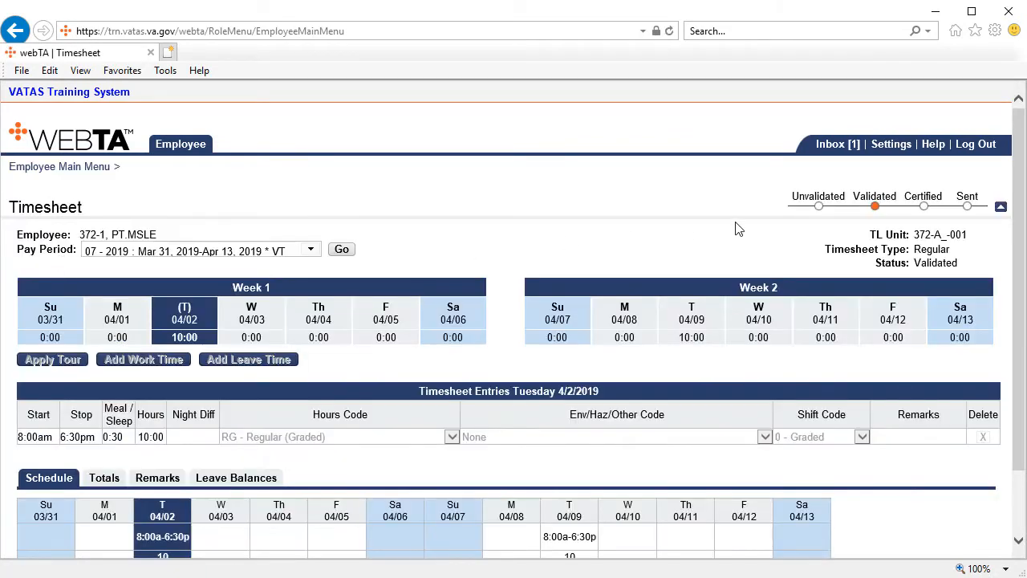
scroll(735, 229, down, 2)
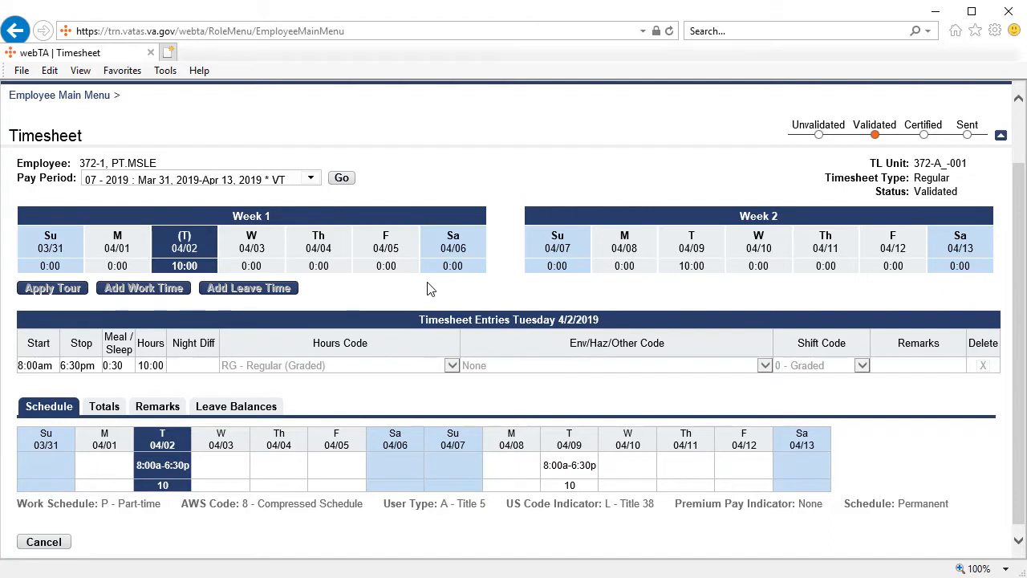
click(64, 543)
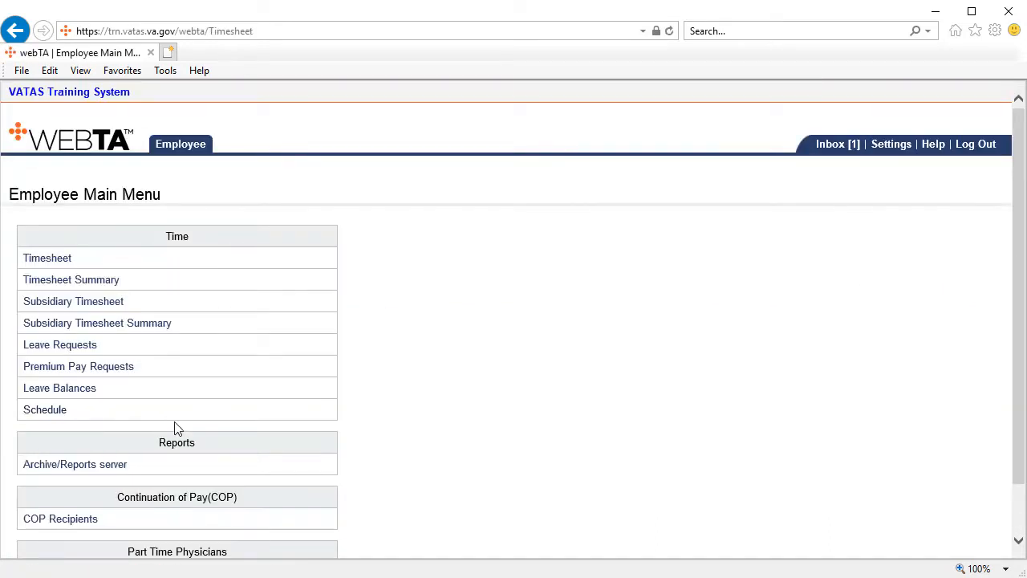
Open the employee's subsidiary timesheet and apply the scheduled tour to Tuesday 04/02.
click(88, 307)
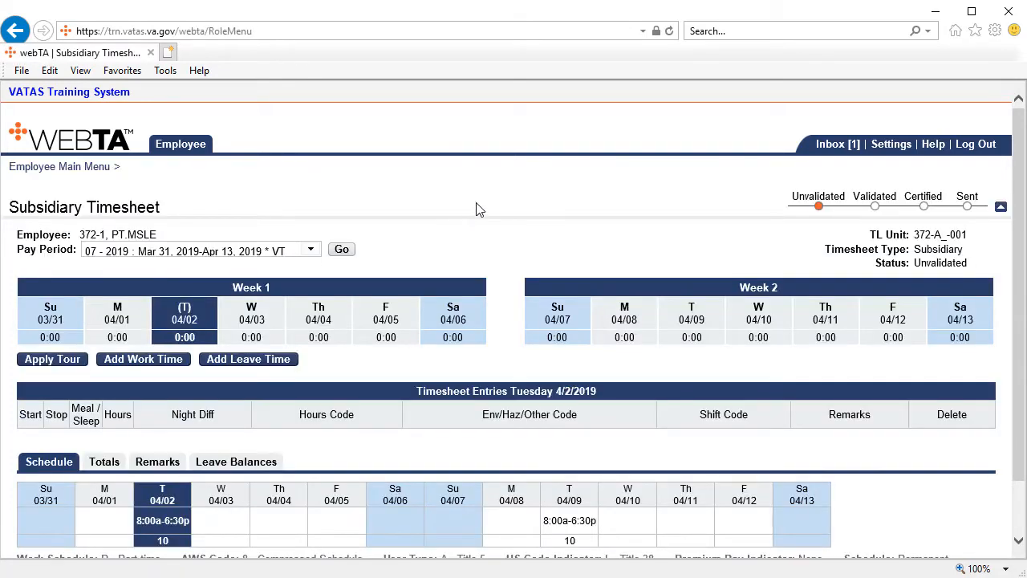
scroll(481, 205, down, 1)
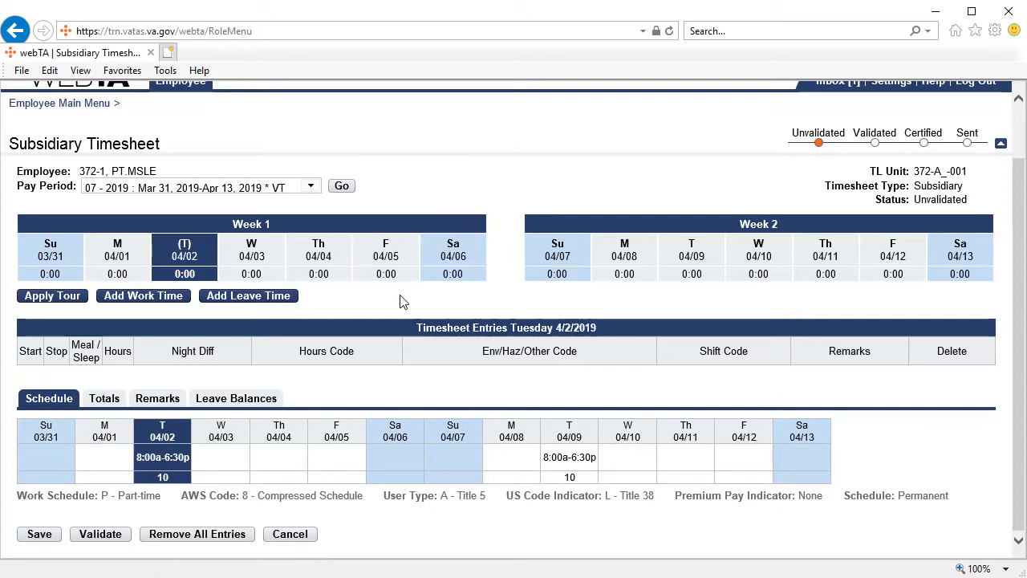
click(50, 299)
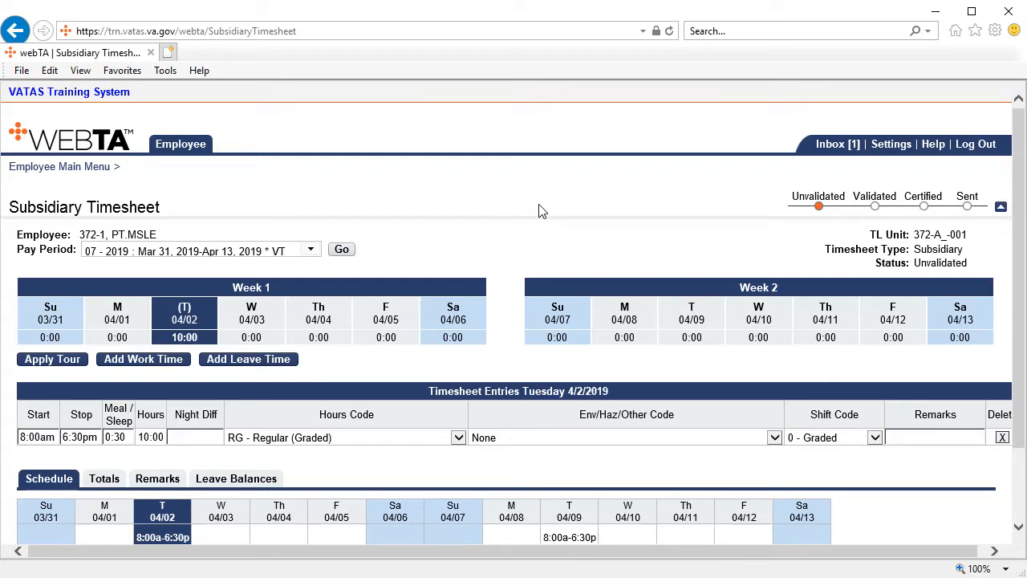
Add work time on Wednesday 04/03 from 12:00pm to 5:00pm with no meal break, and save the subsidiary timesheet.
click(251, 313)
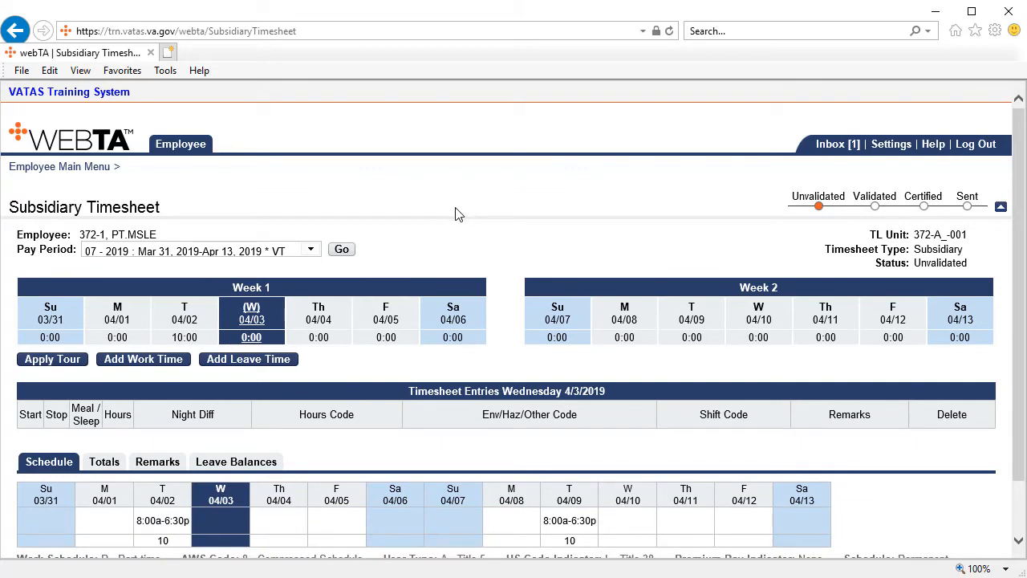
click(132, 365)
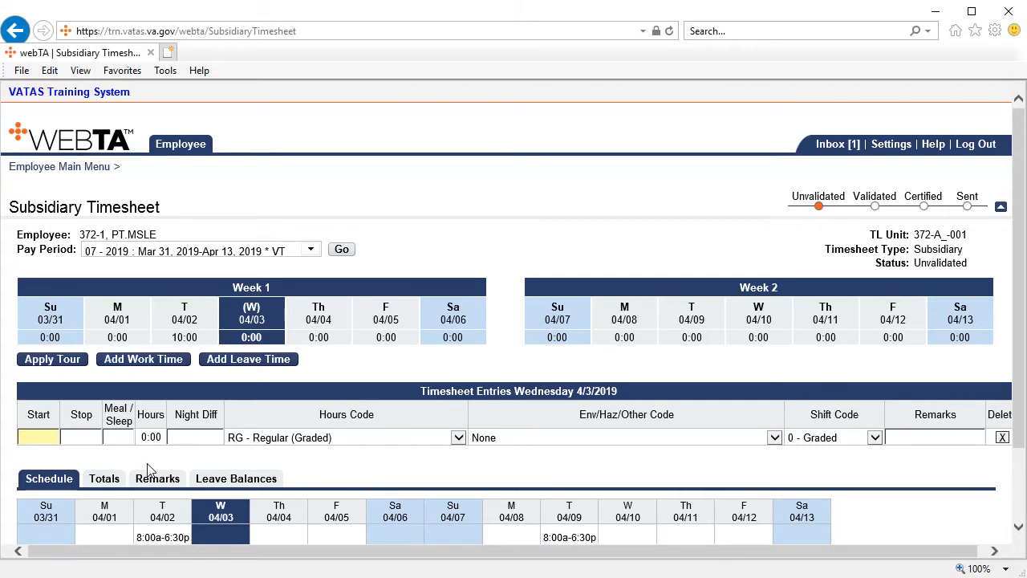
text(12p)
key(Tab)
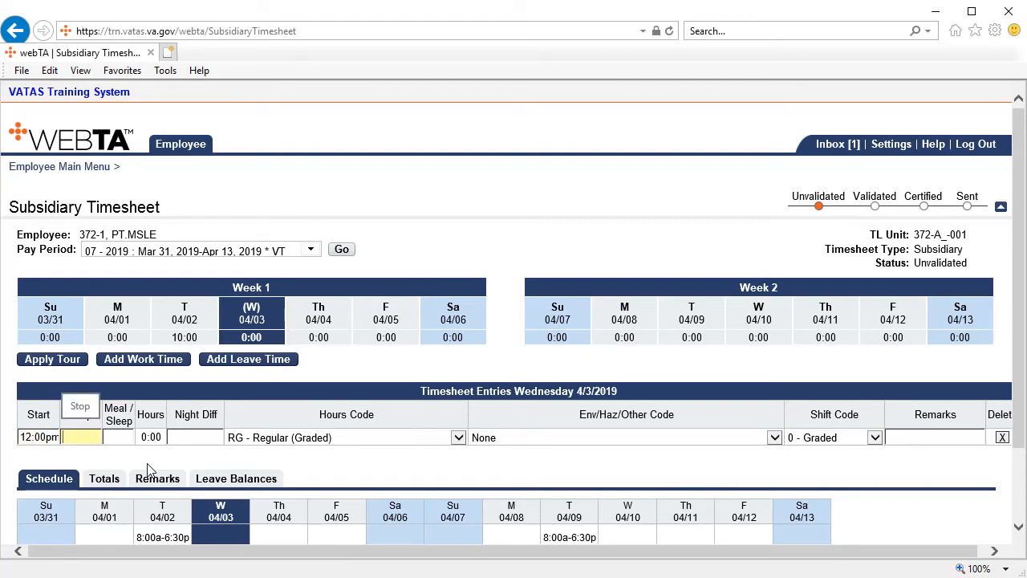
text(5p)
key(Tab)
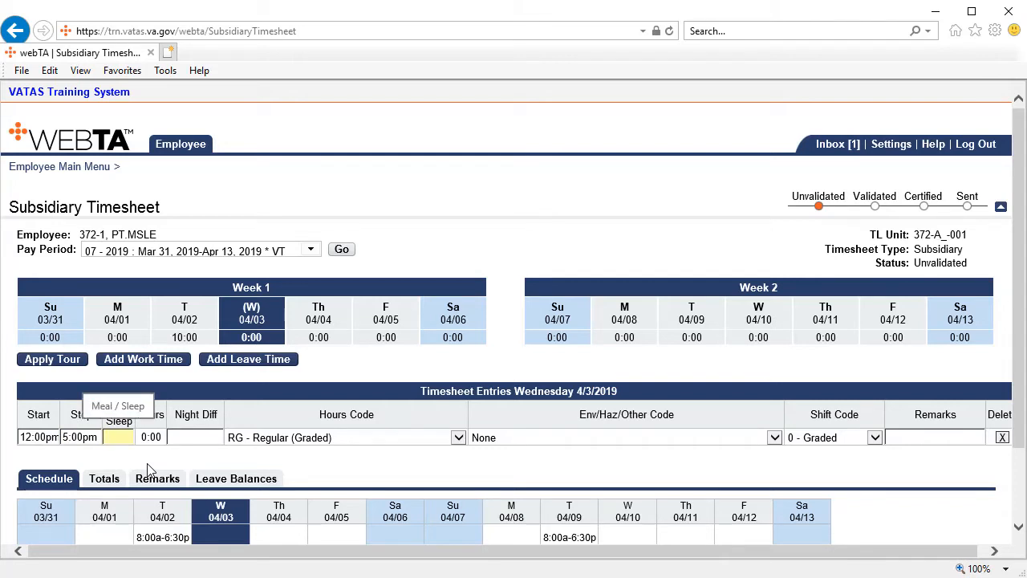
click(157, 460)
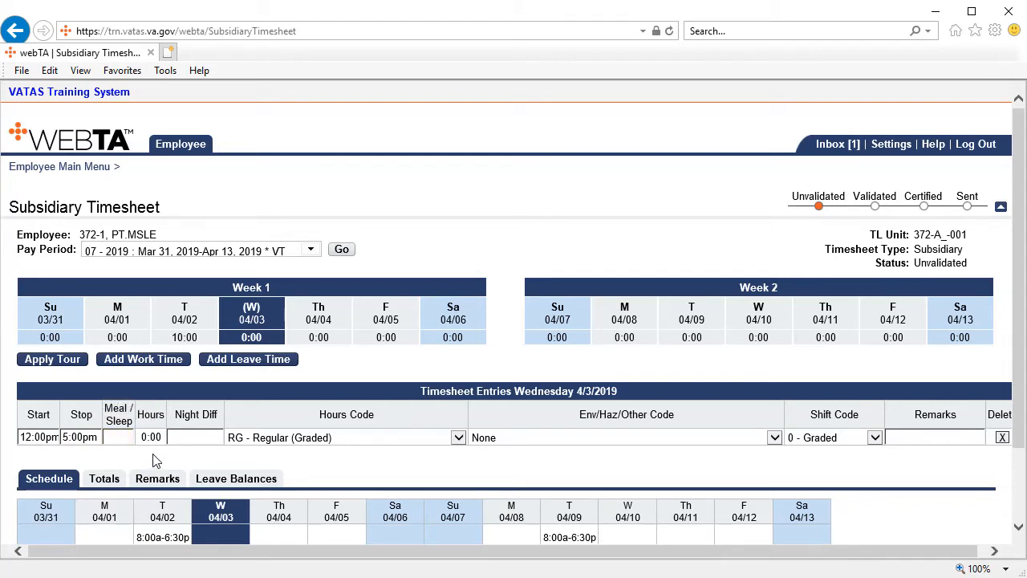
click(120, 438)
click(118, 463)
scroll(118, 464, down, 2)
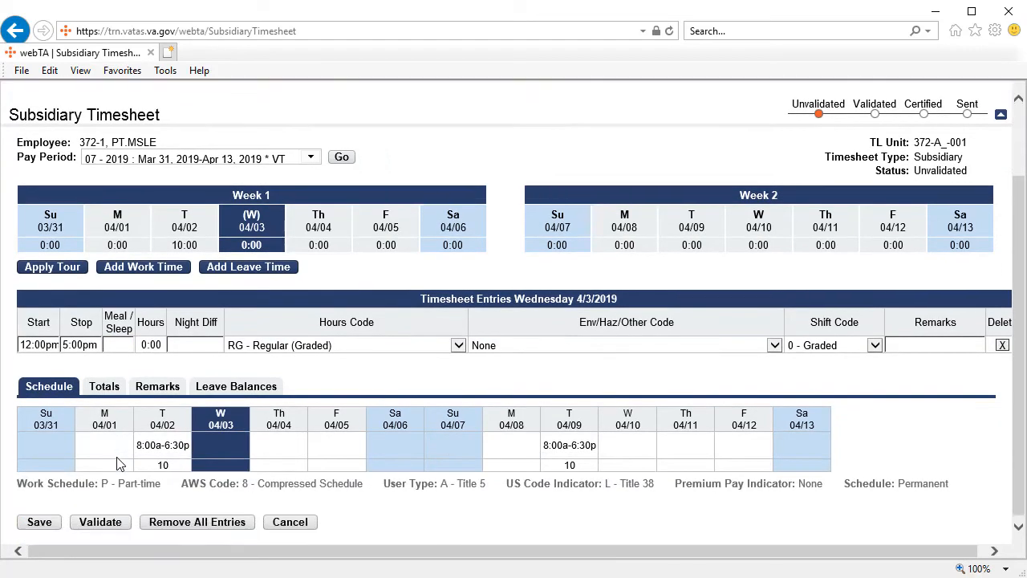
click(50, 520)
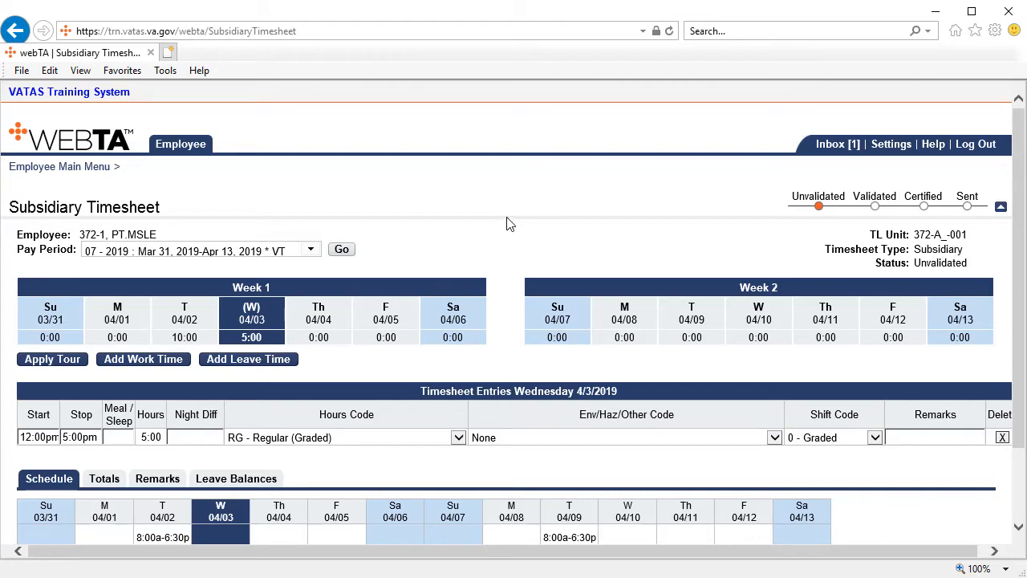
For Tuesday 04/09, enter the pay period remark "0409 already met contracted hours" and save the subsidiary timesheet.
scroll(506, 224, down, 1)
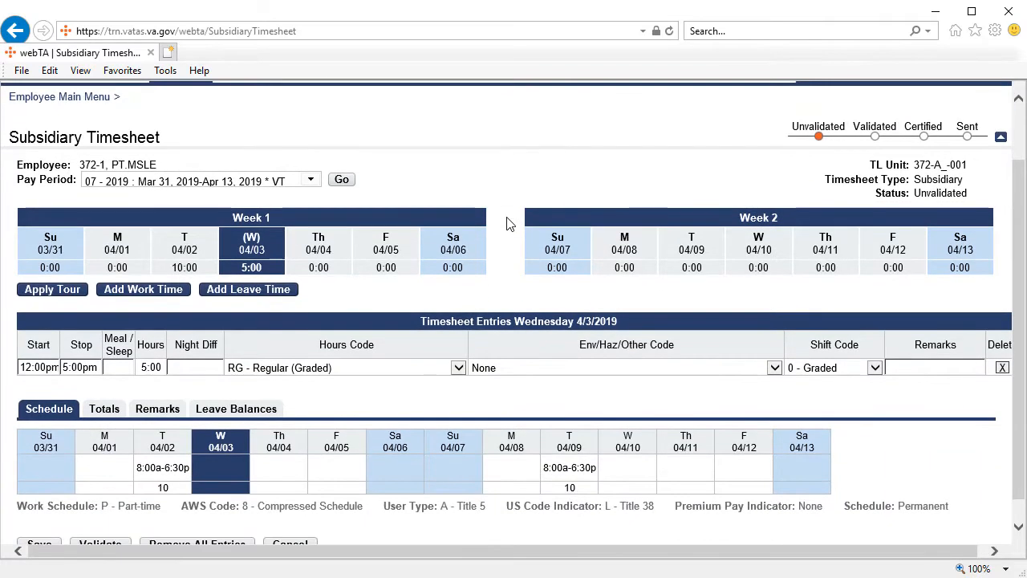
click(682, 267)
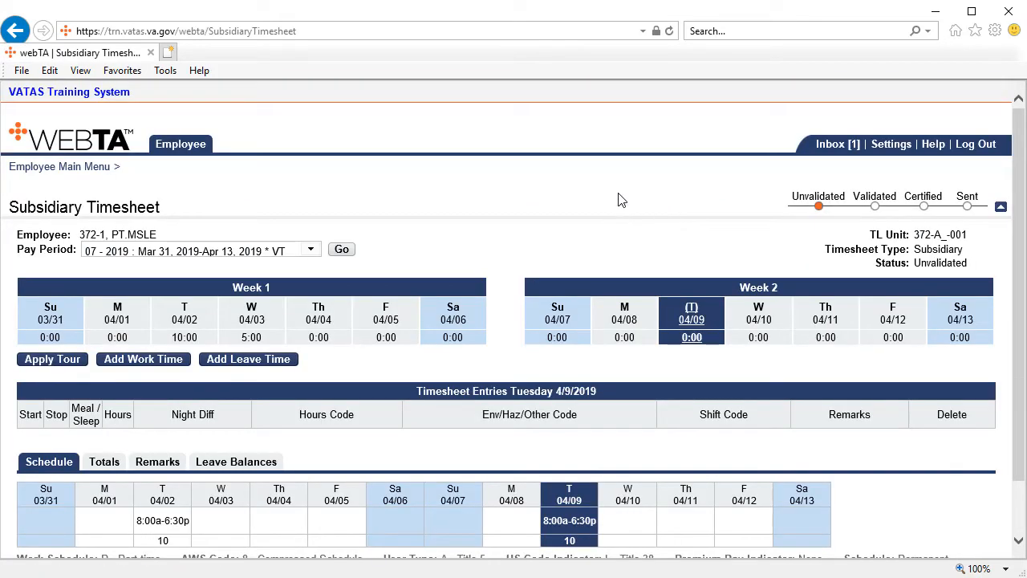
scroll(605, 190, down, 2)
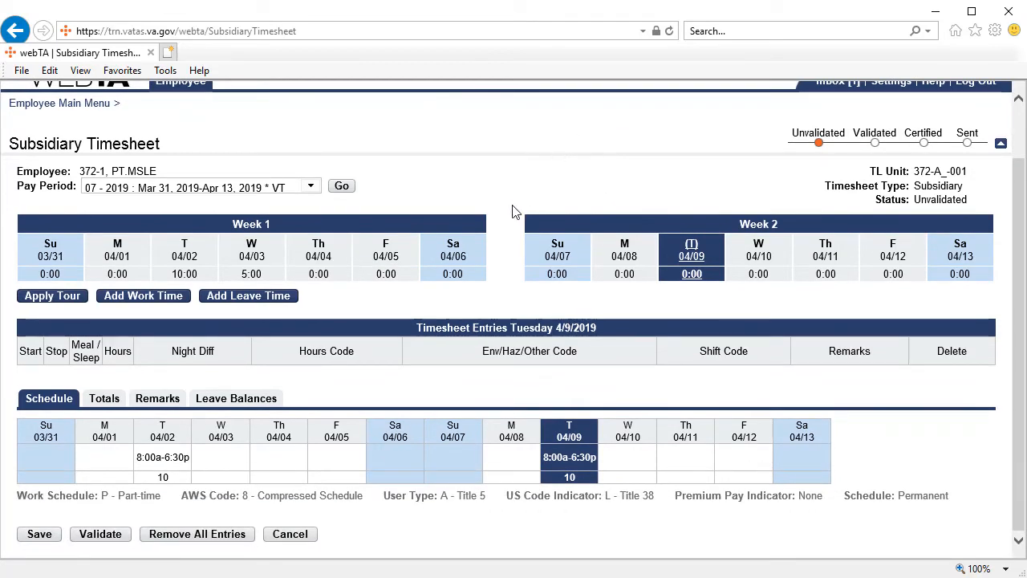
click(160, 407)
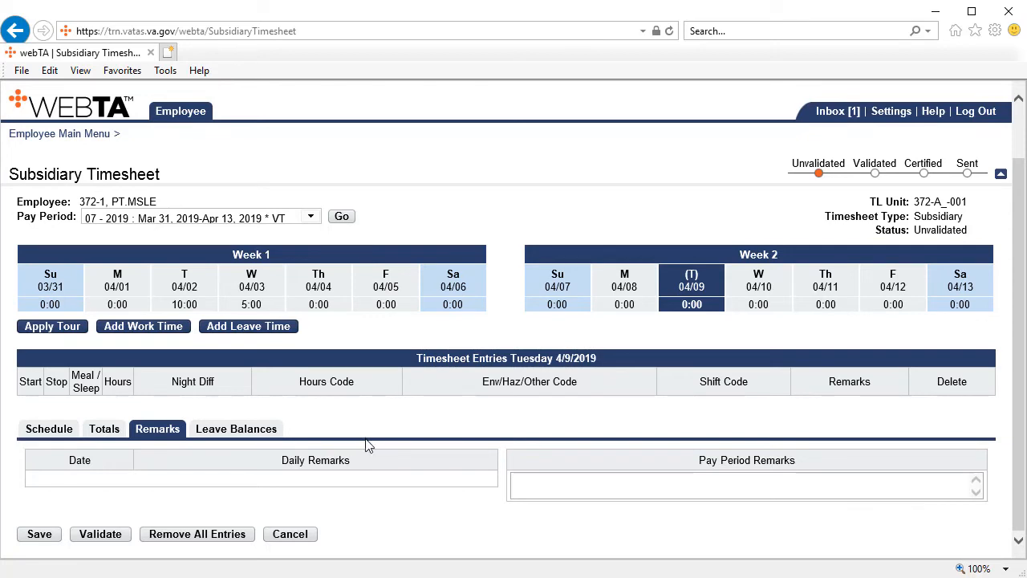
click(523, 485)
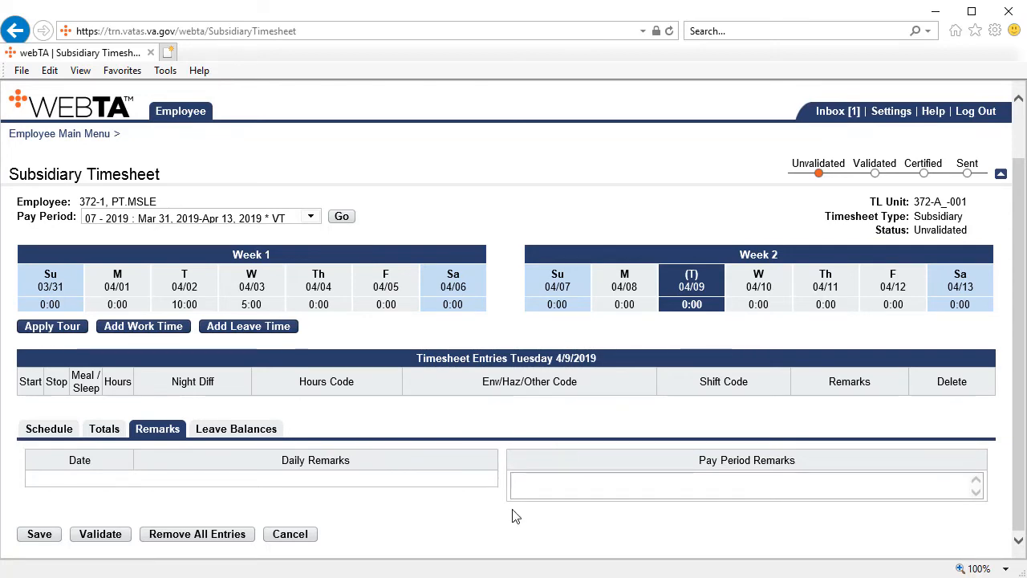
text(49)
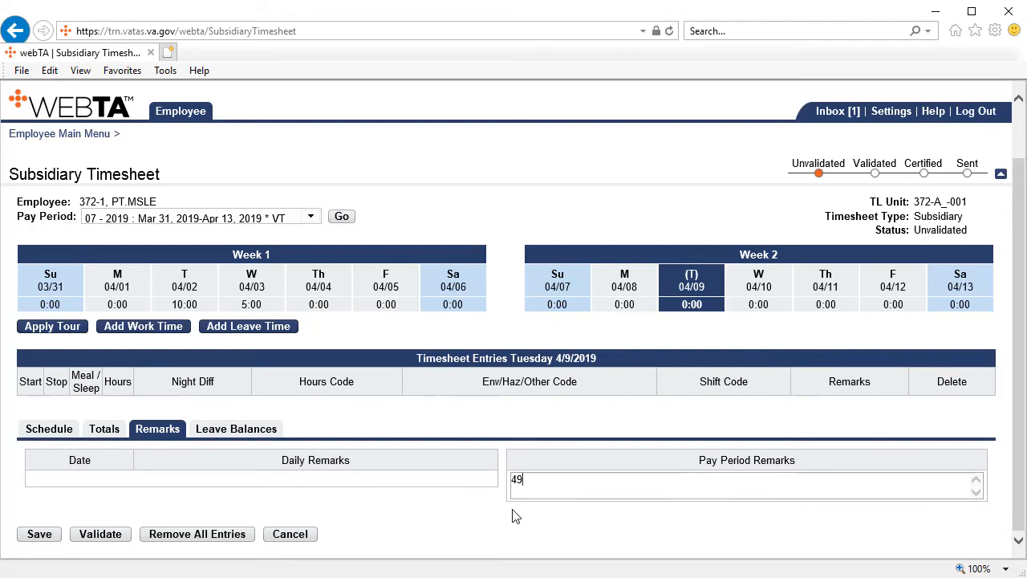
key(BackSpace)
key(BackSpace)
text(0409)
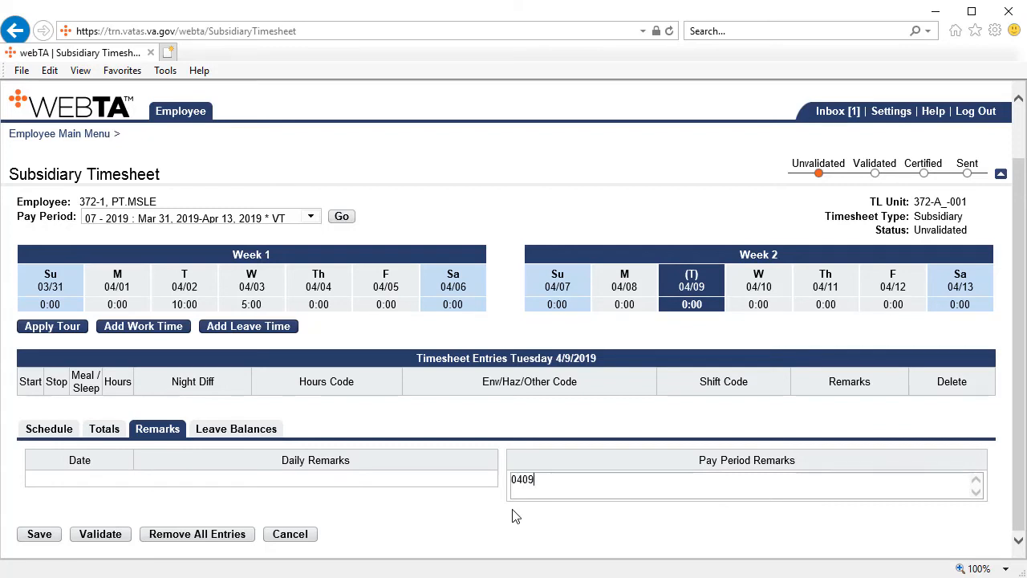
text( already met contracted hours)
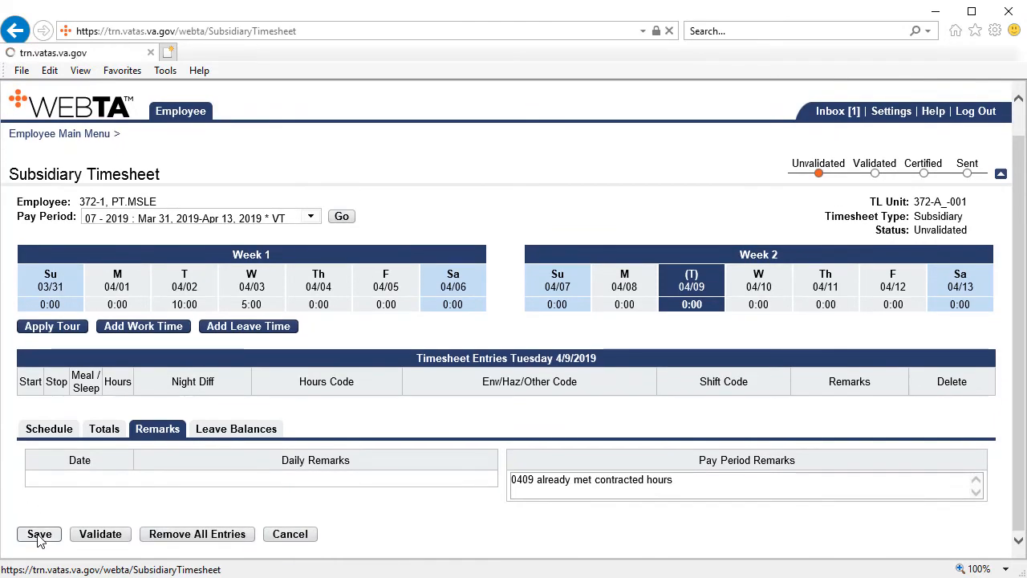
click(39, 534)
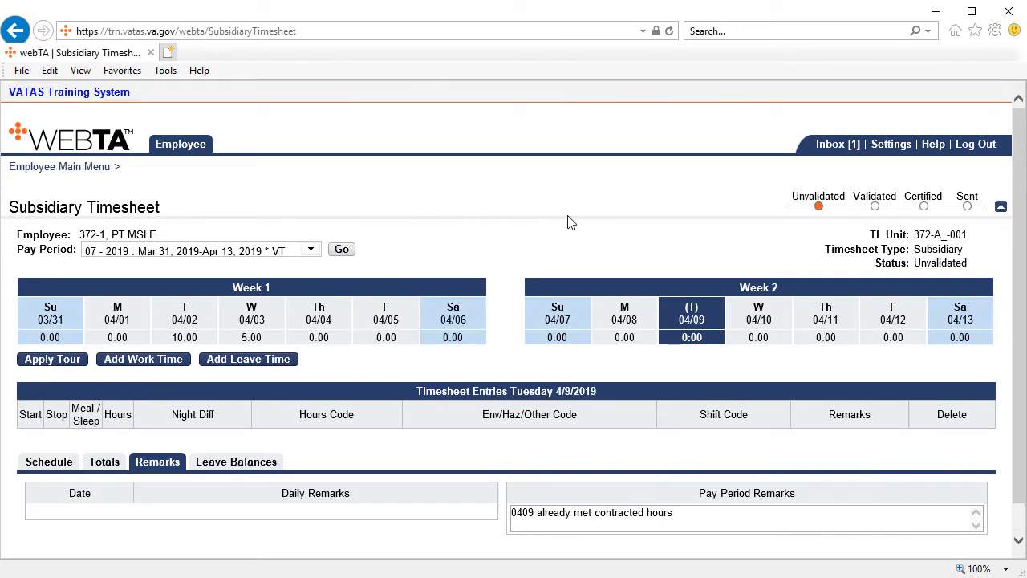
Check the employee's schedule on the subsidiary timesheet for pay period 07 - 2019 and start validating the timesheet.
scroll(567, 222, down, 1)
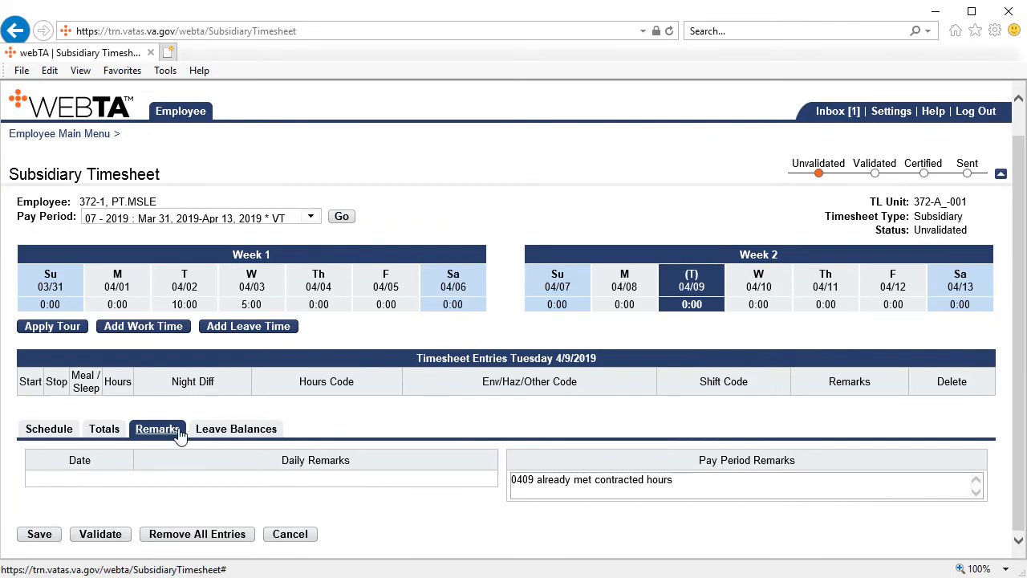
click(49, 429)
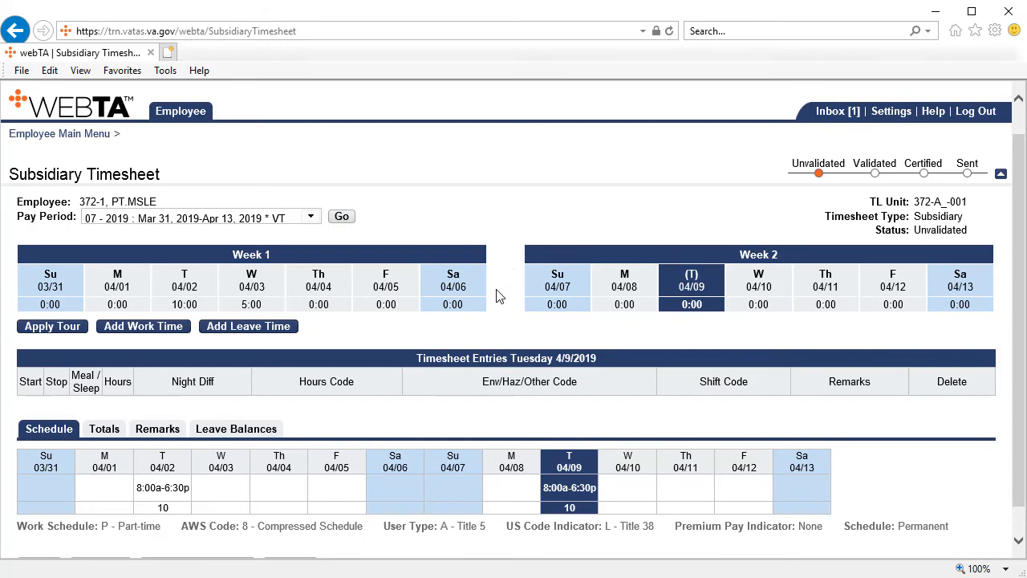
scroll(498, 294, down, 1)
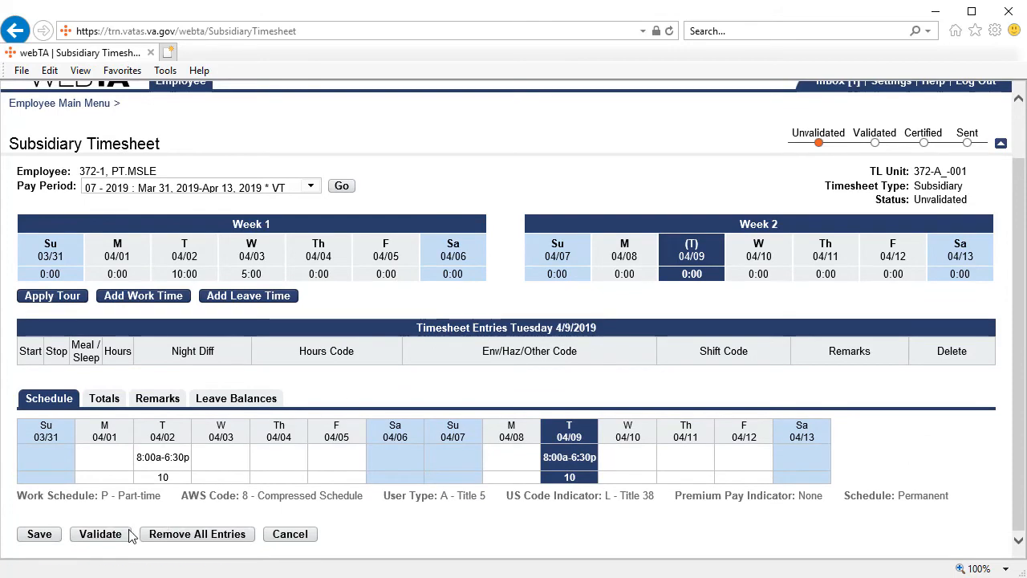
click(99, 534)
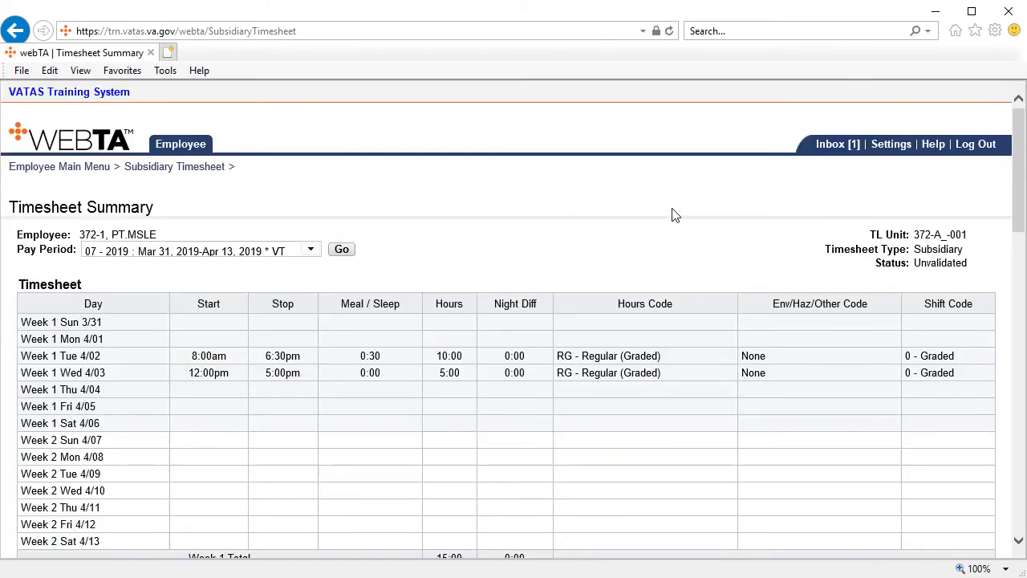
Affirm the certification statement at the end of the subsidiary timesheet's summary and return to the Employee Main Menu.
scroll(685, 210, down, 2)
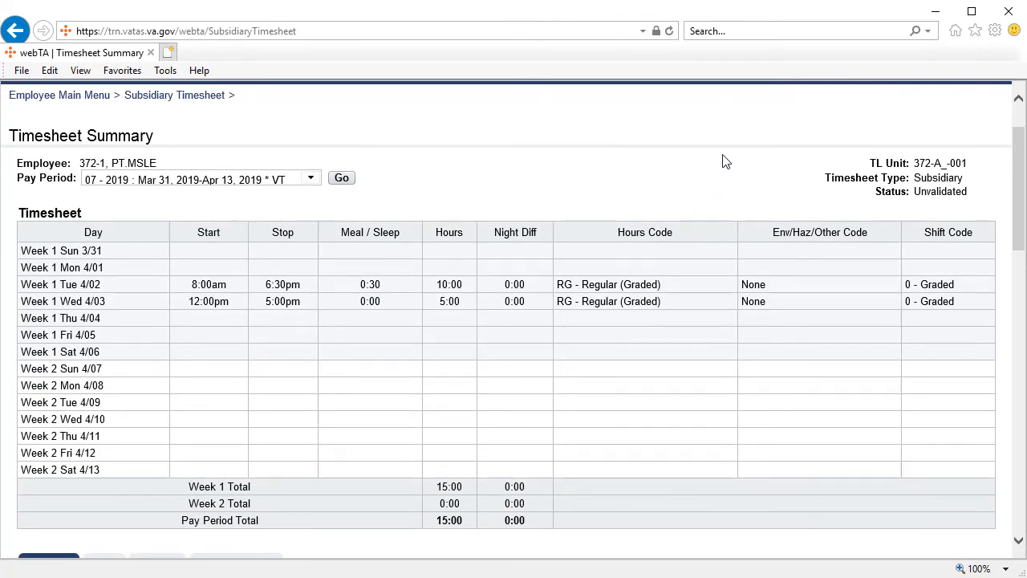
scroll(725, 162, down, 2)
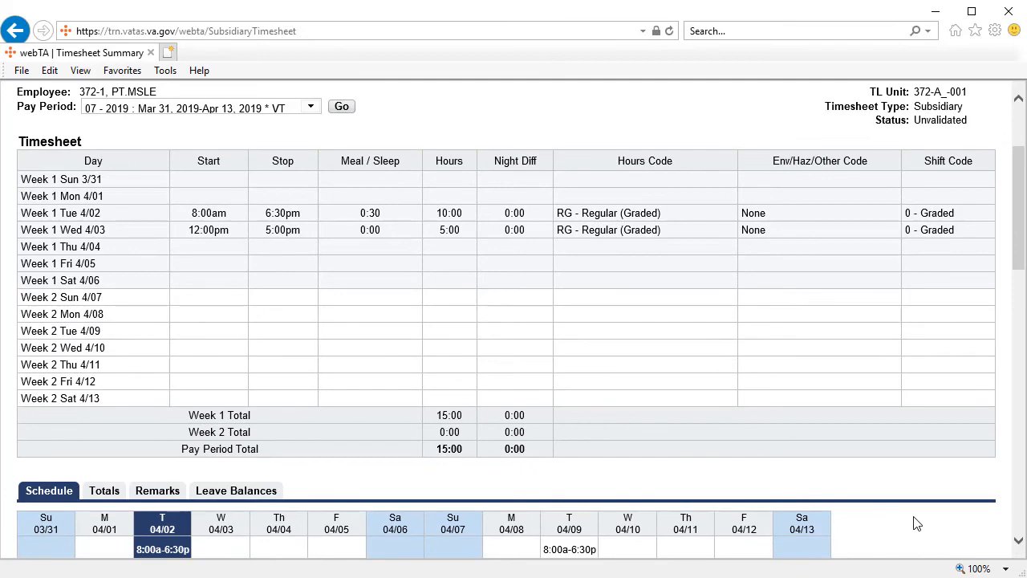
scroll(917, 523, down, 4)
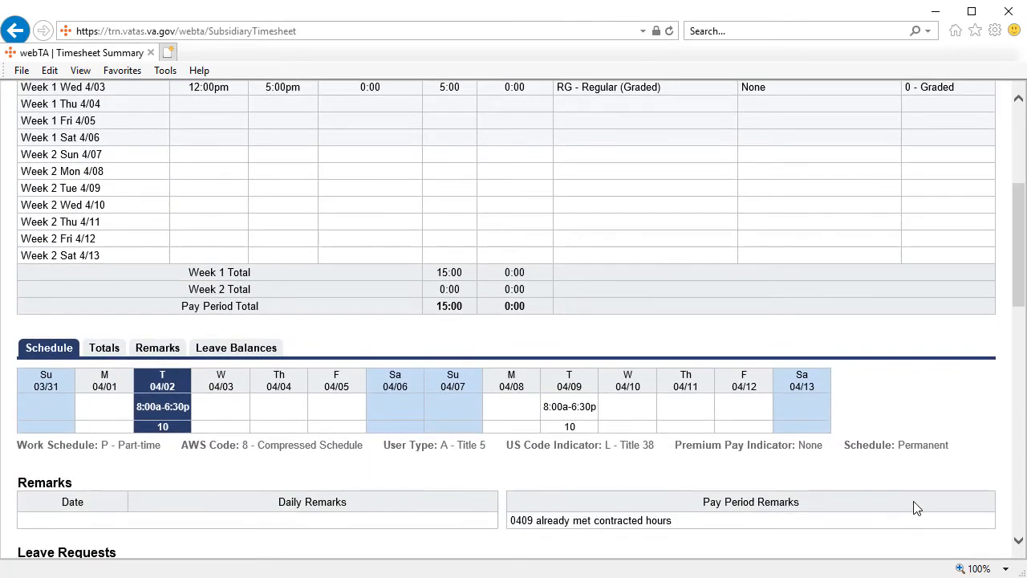
scroll(918, 509, up, 2)
scroll(915, 504, down, 8)
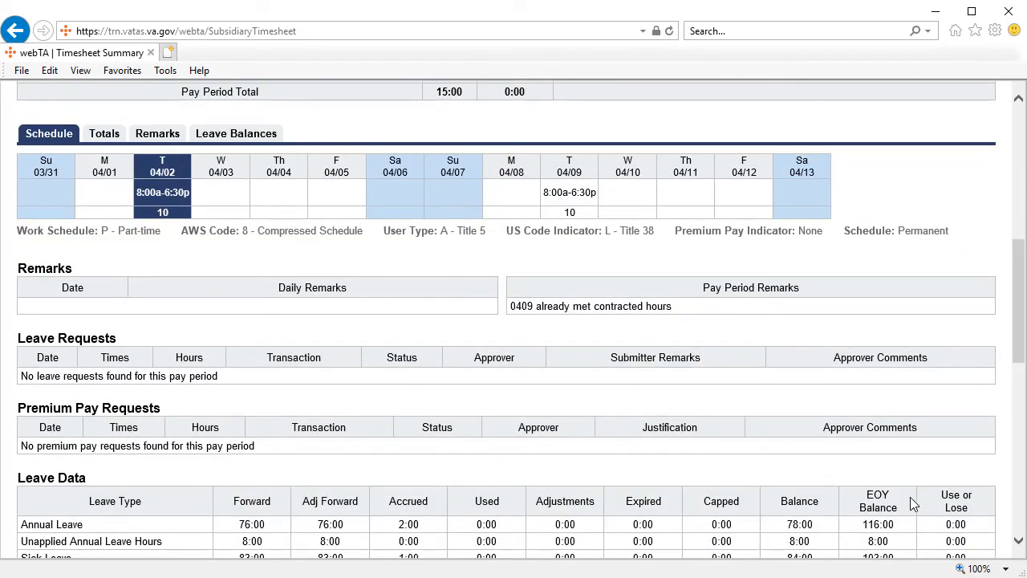
scroll(910, 502, down, 2)
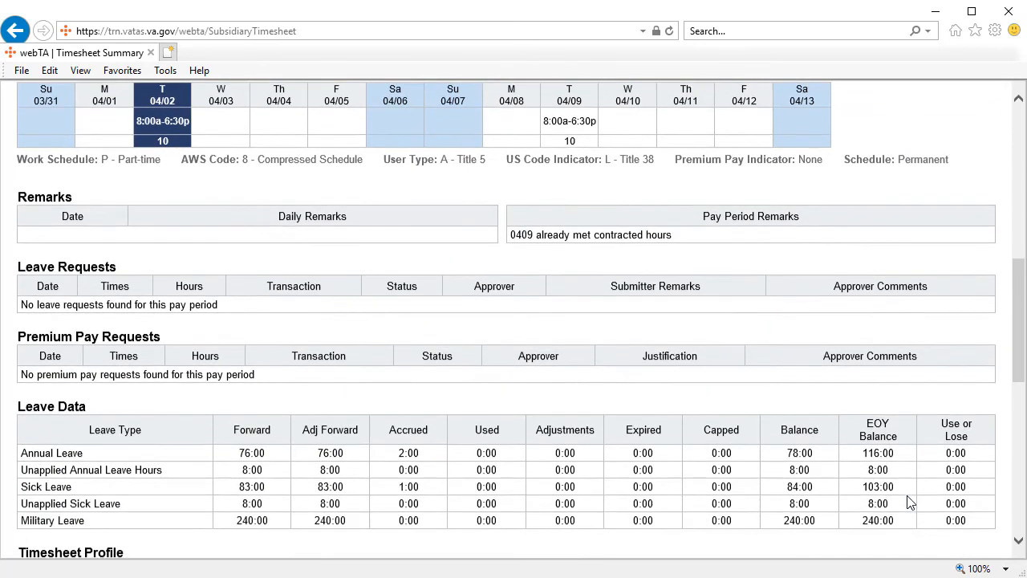
scroll(910, 502, down, 2)
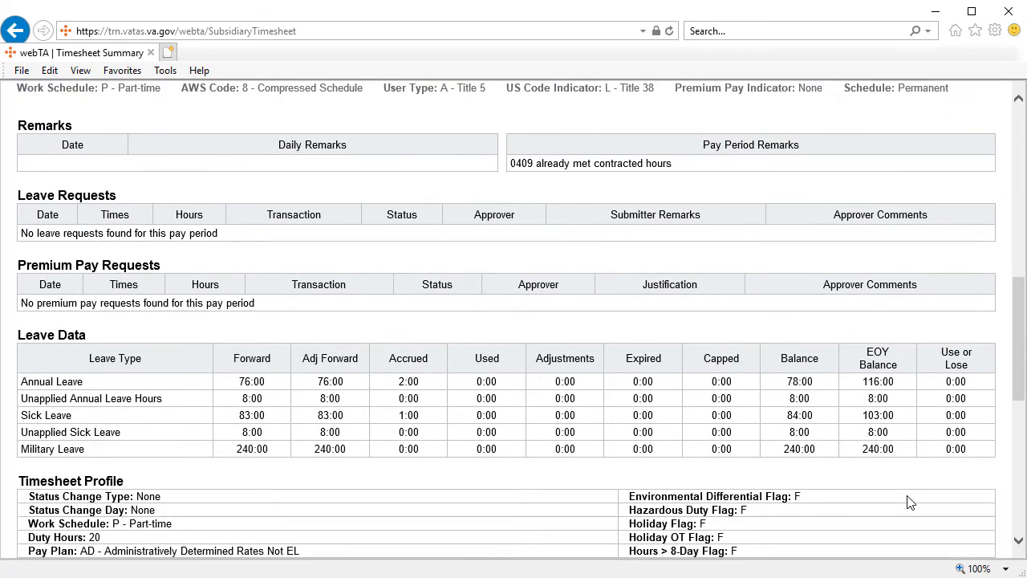
scroll(911, 501, down, 13)
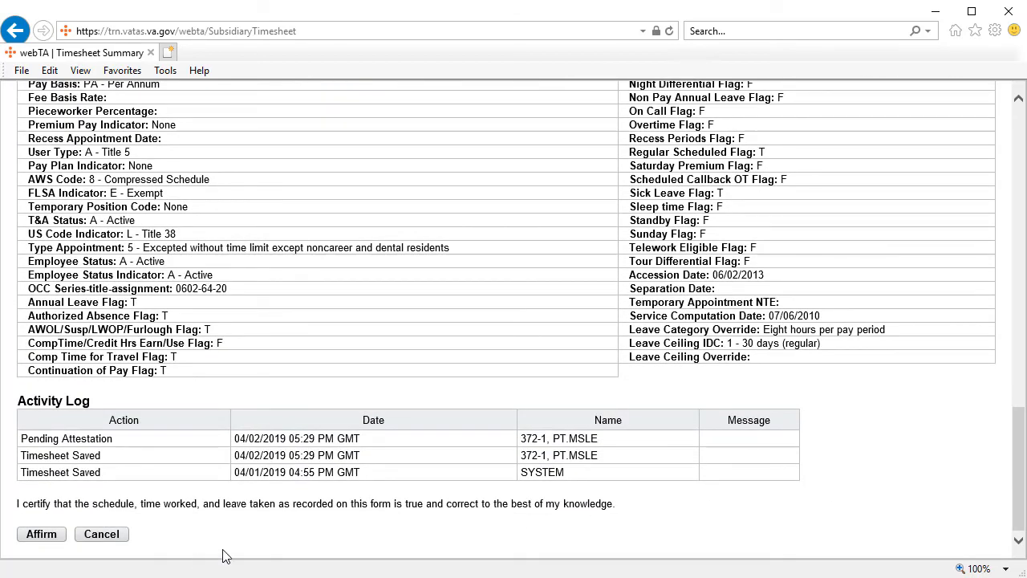
click(42, 534)
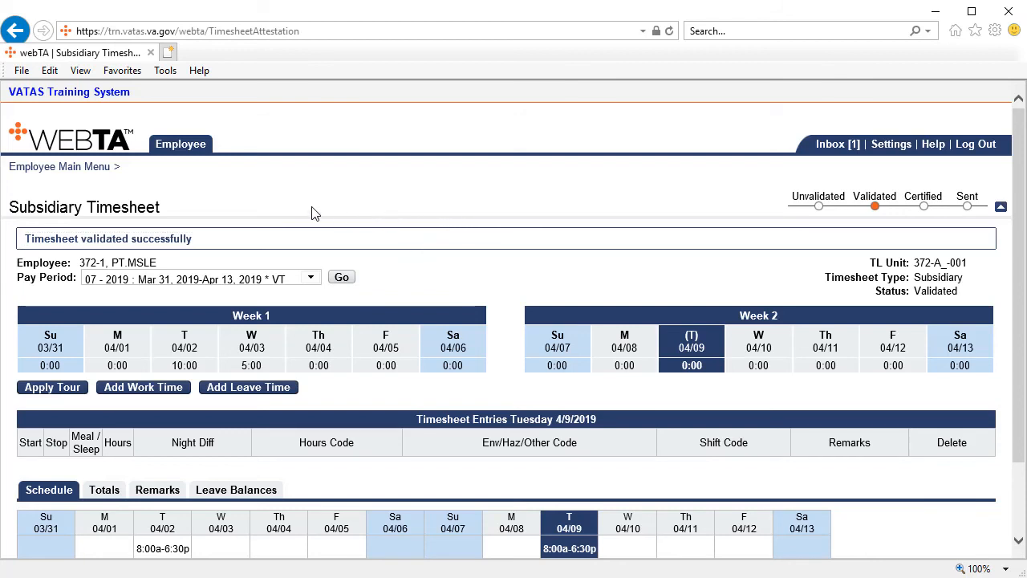
click(182, 145)
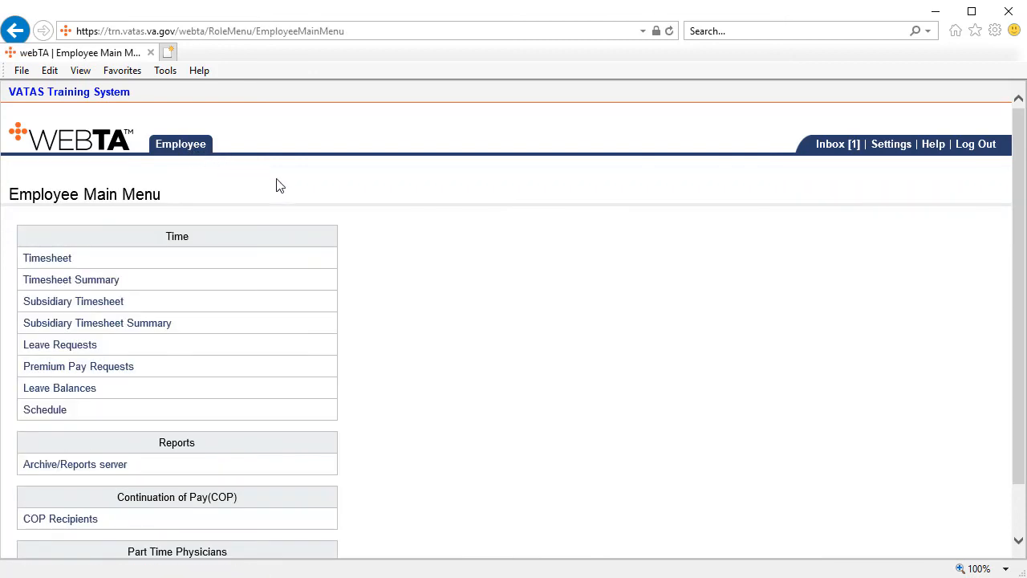